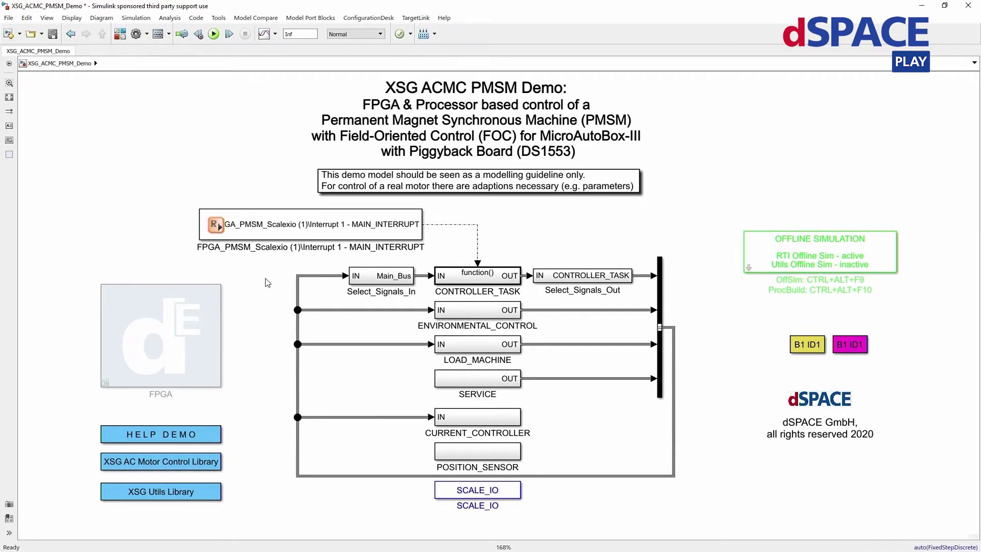
{"action": "left_click", "coordinate": [338, 231]}
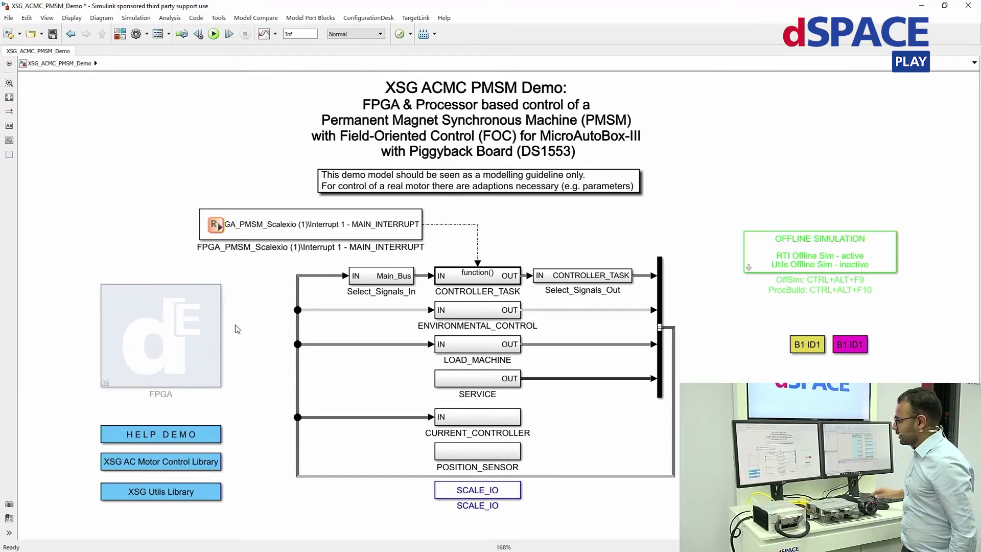
{"action": "left_click", "coordinate": [281, 219]}
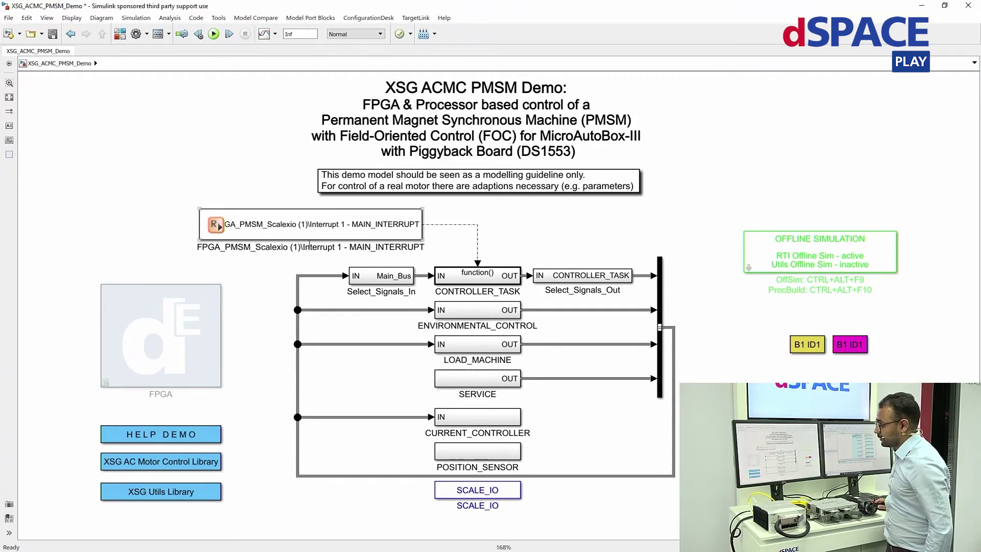
{"action": "left_click", "coordinate": [514, 293]}
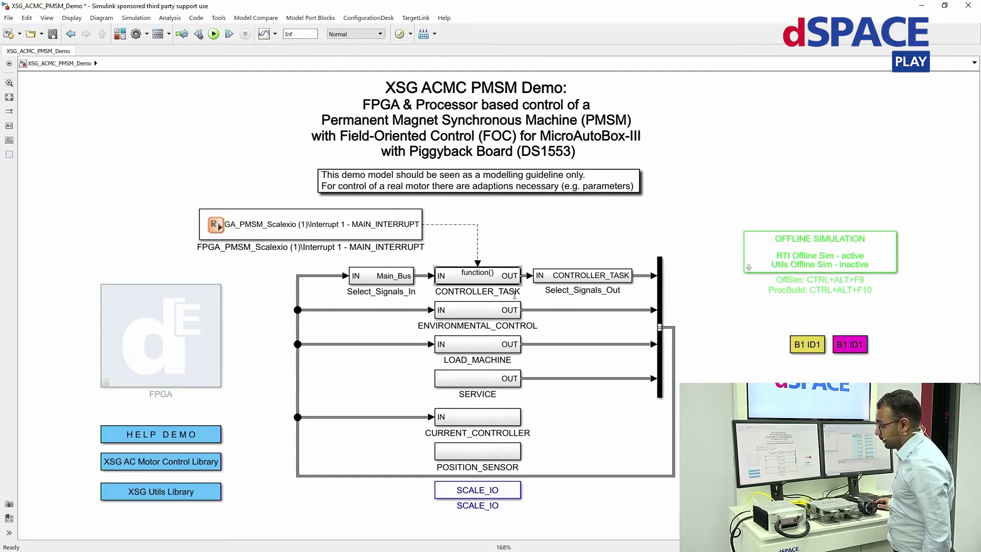
- Open the CONTROLLER_TASK subsystem and inspect its SENSOR and SPEED_CONTROL blocks
{"action": "double_click", "coordinate": [489, 272]}
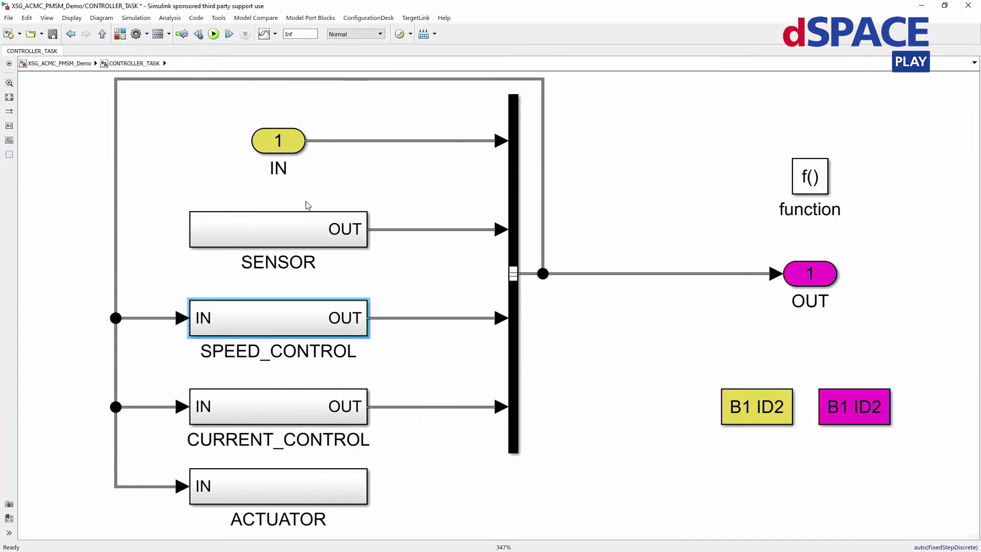
{"action": "left_click", "coordinate": [281, 241]}
{"action": "left_click", "coordinate": [339, 278]}
{"action": "left_click", "coordinate": [258, 309]}
- Open the yellow FPGA2PROC_B1ID2 subsystem, then move to ConfigurationDesk's signal chain
{"action": "left_click", "coordinate": [741, 411]}
{"action": "double_click", "coordinate": [744, 412]}
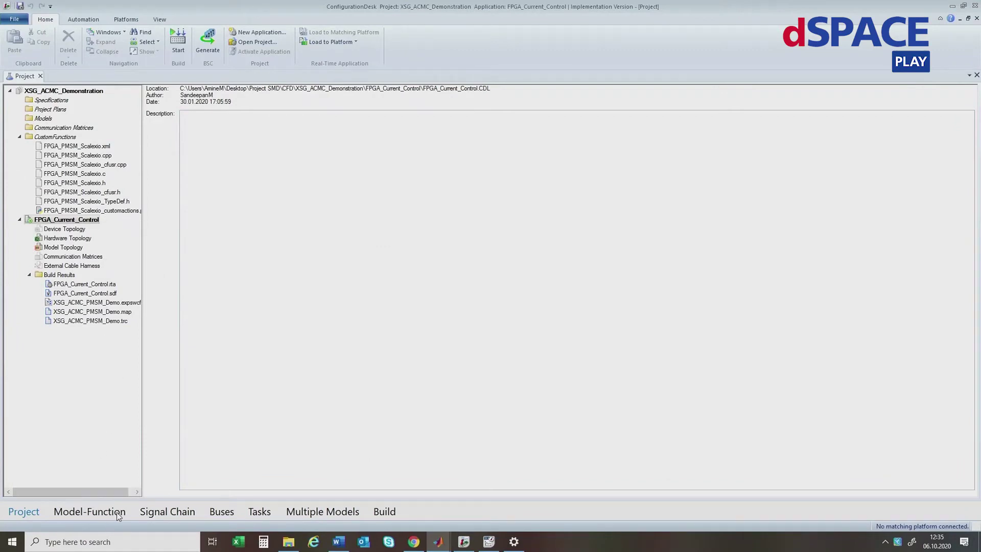
{"action": "left_click", "coordinate": [174, 512]}
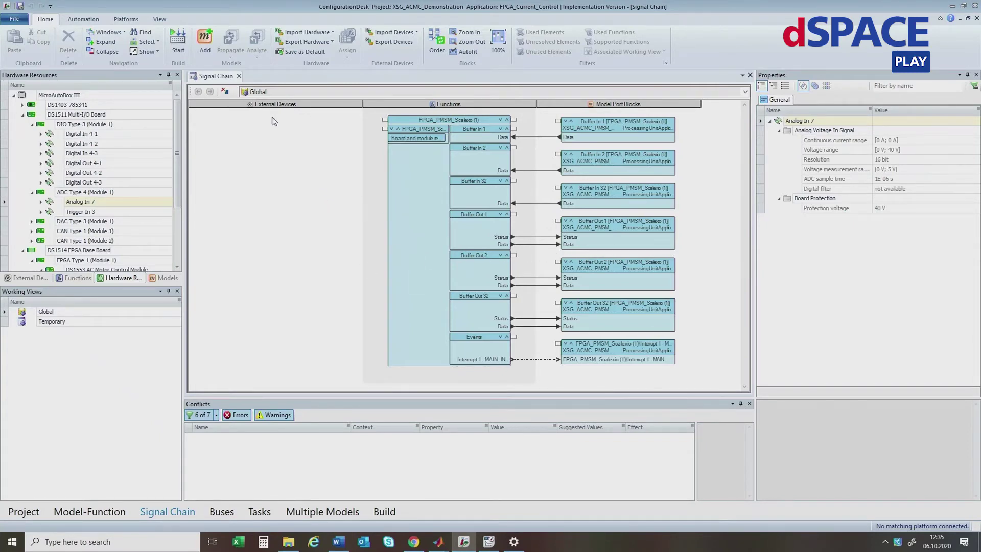
- Browse the External Devices, Functions and Hardware Resources lists, selecting the Analog In 7 channel
{"action": "left_click", "coordinate": [29, 278]}
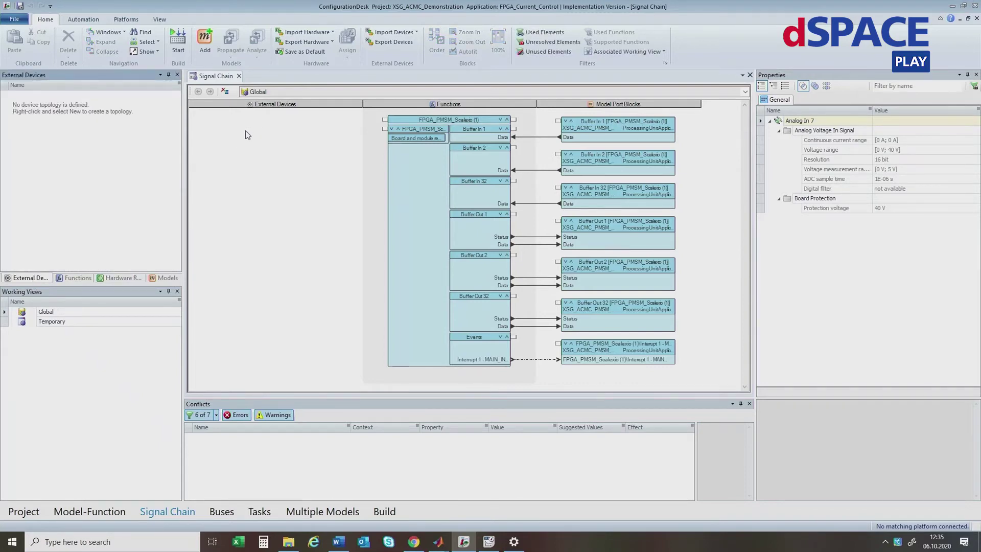
{"action": "left_click", "coordinate": [83, 276]}
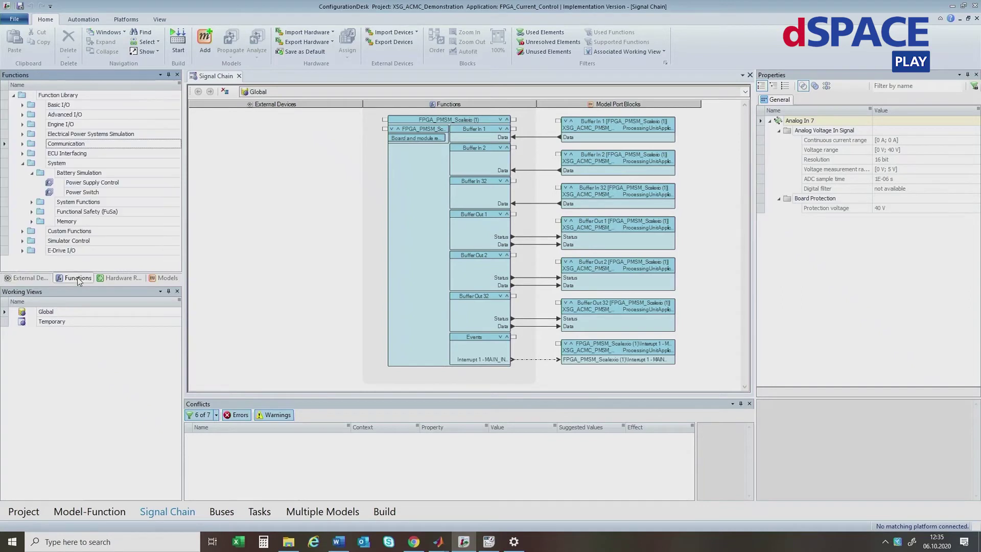
{"action": "left_click", "coordinate": [115, 279]}
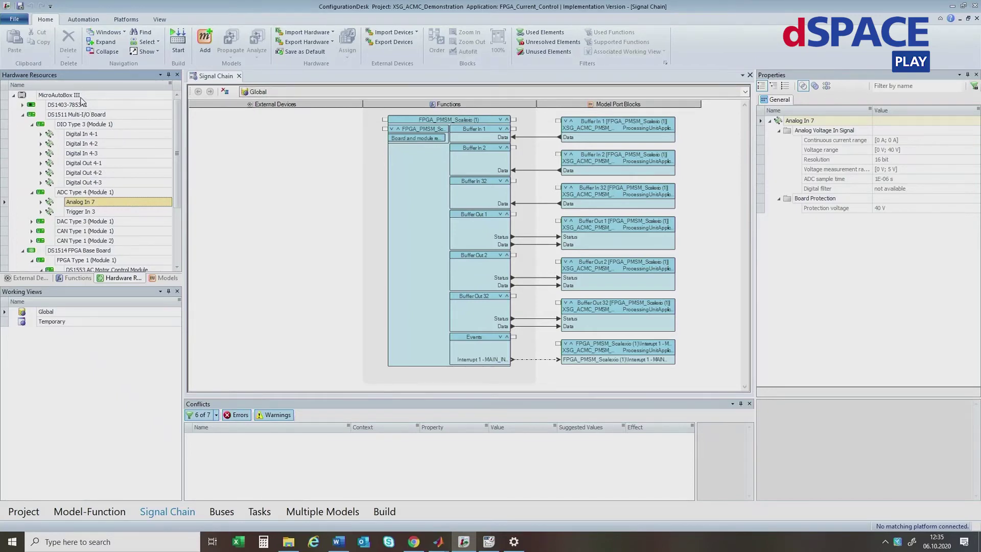
{"action": "left_click", "coordinate": [81, 203]}
- Inspect Trigger In 3, Digital In 4-2 and Analog In 7, then expand FPGA2PROC_B1ID1 under Models
{"action": "key", "text": "Return"}
{"action": "left_click", "coordinate": [103, 200]}
{"action": "left_click", "coordinate": [101, 213]}
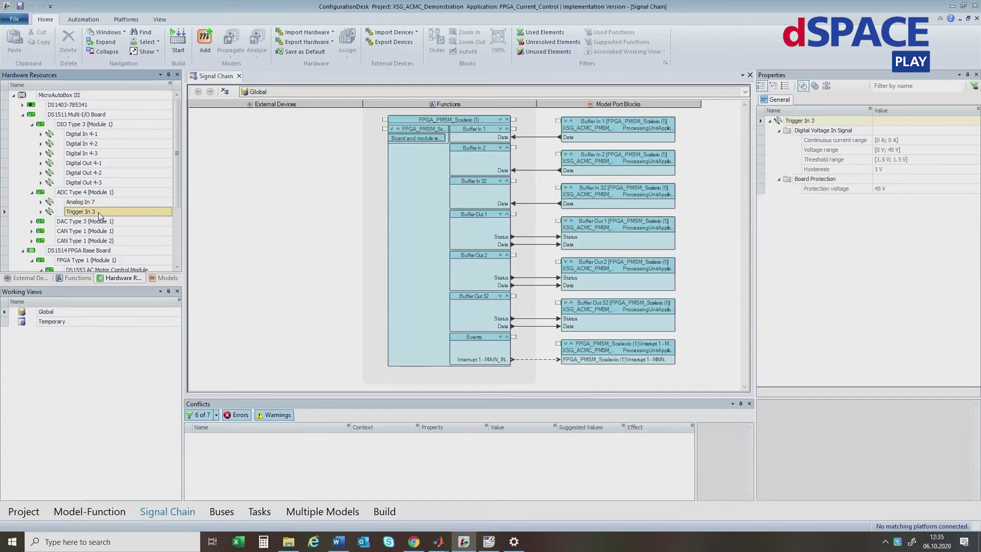
{"action": "left_click", "coordinate": [93, 145]}
{"action": "left_click", "coordinate": [153, 202]}
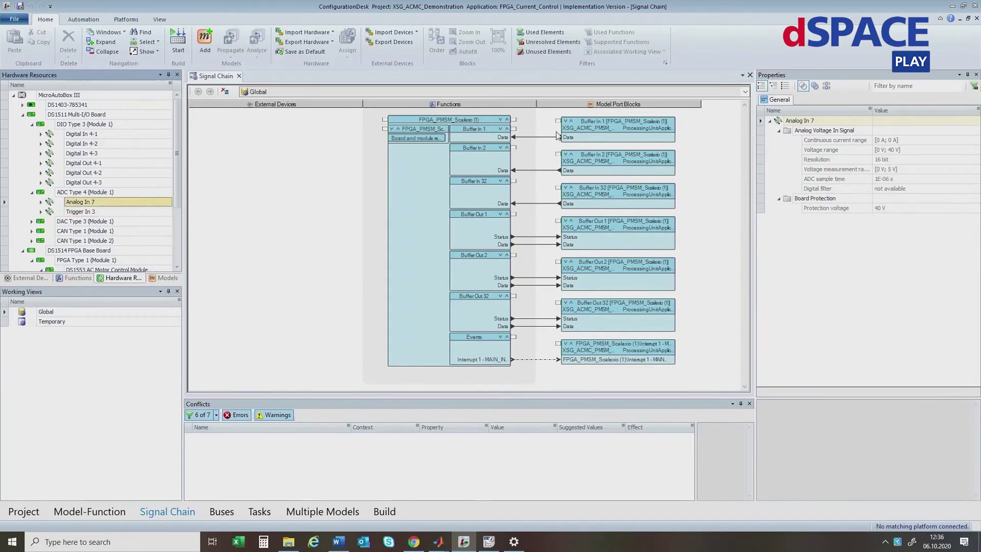
{"action": "left_click", "coordinate": [162, 278]}
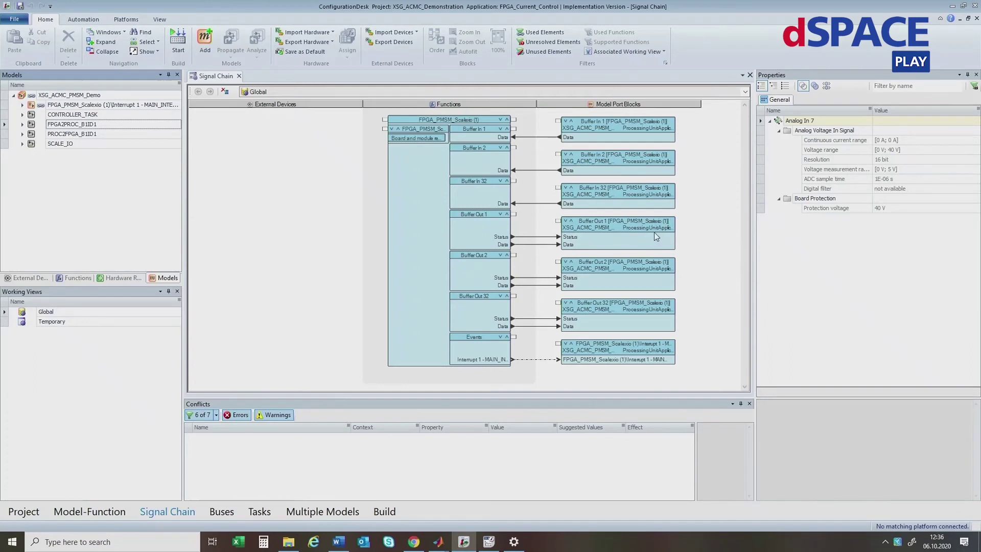
{"action": "left_click", "coordinate": [22, 125]}
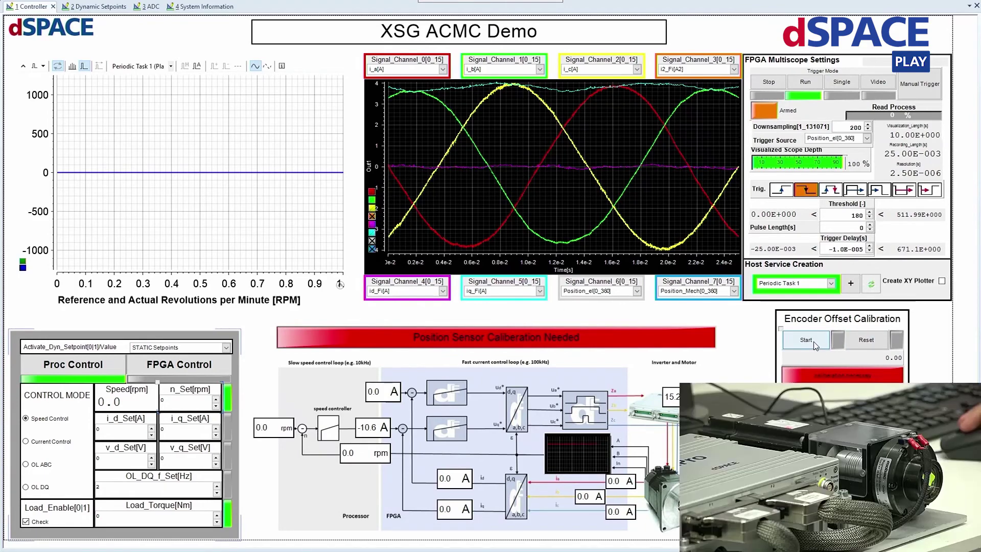
- Run the encoder offset calibration, keeping processor-based speed control, and select the Load_Torque field
{"action": "left_click", "coordinate": [816, 345]}
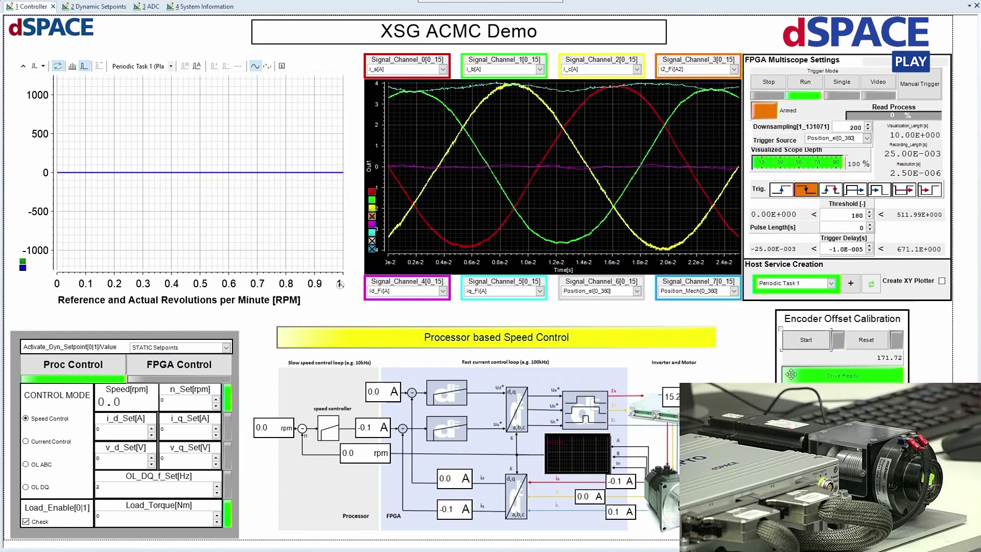
{"action": "left_click", "coordinate": [150, 370]}
{"action": "left_click", "coordinate": [94, 369]}
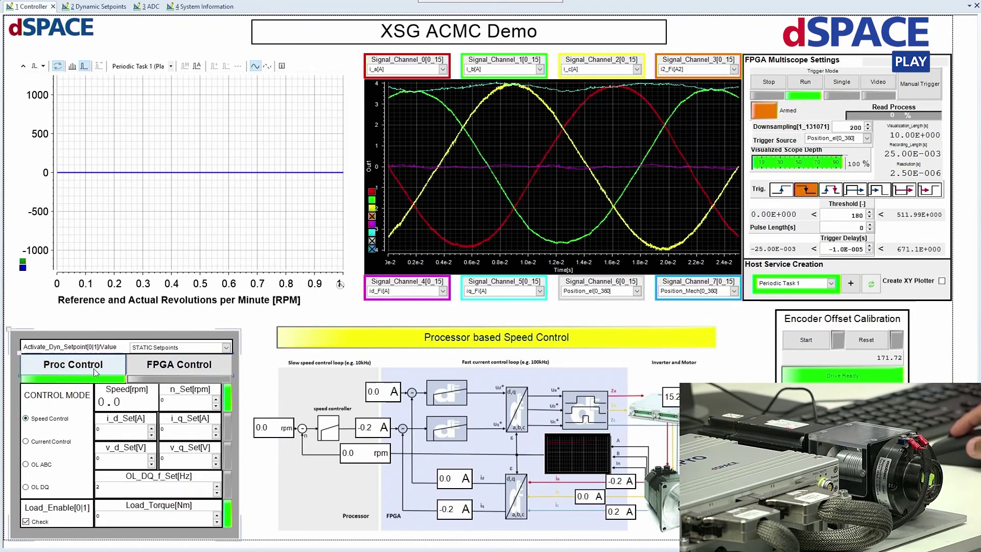
{"action": "left_click", "coordinate": [60, 448]}
{"action": "left_click", "coordinate": [62, 420]}
{"action": "left_click", "coordinate": [128, 518]}
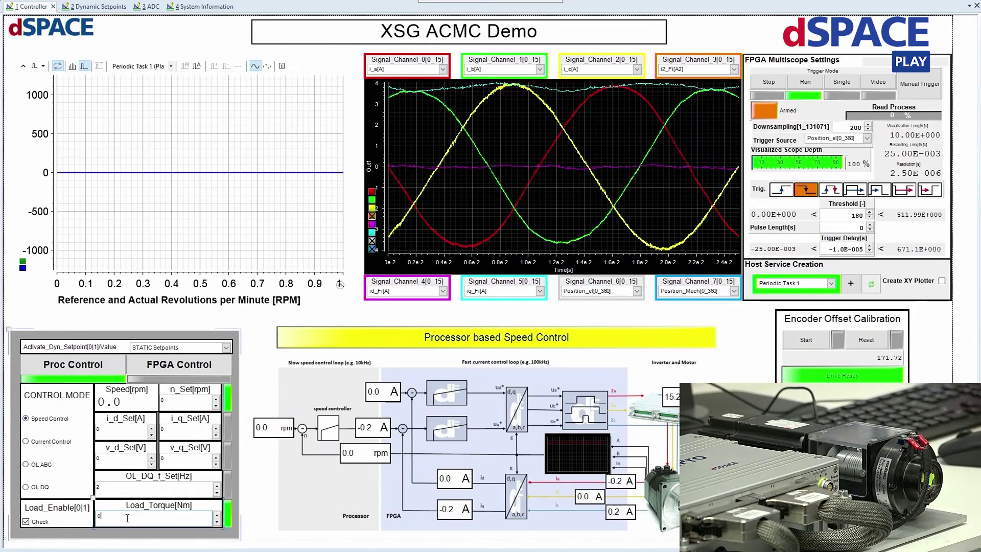
- Apply 0.2 Nm load torque and a 700 rpm setpoint, then switch to FPGA control
{"action": "type", "text": ",2"}
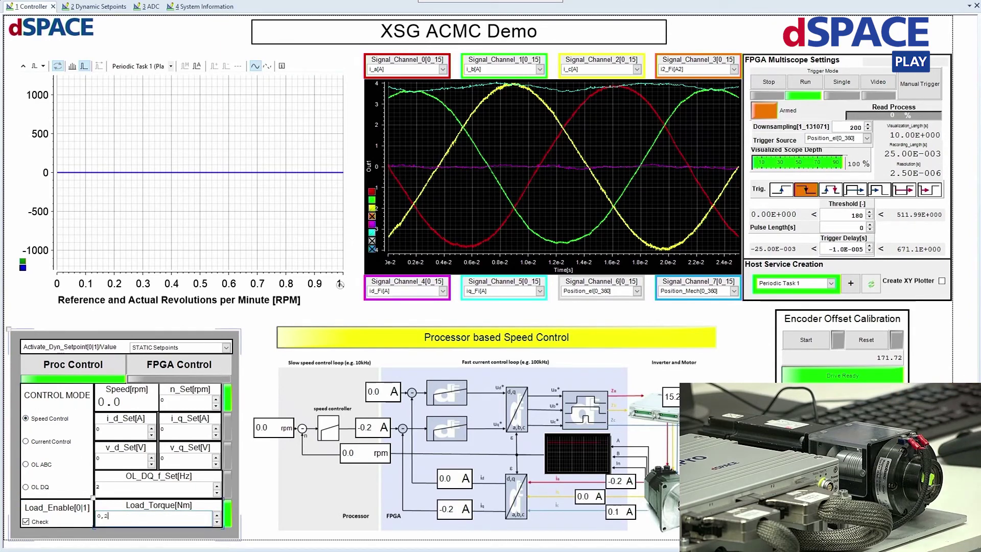
{"action": "key", "text": "Return"}
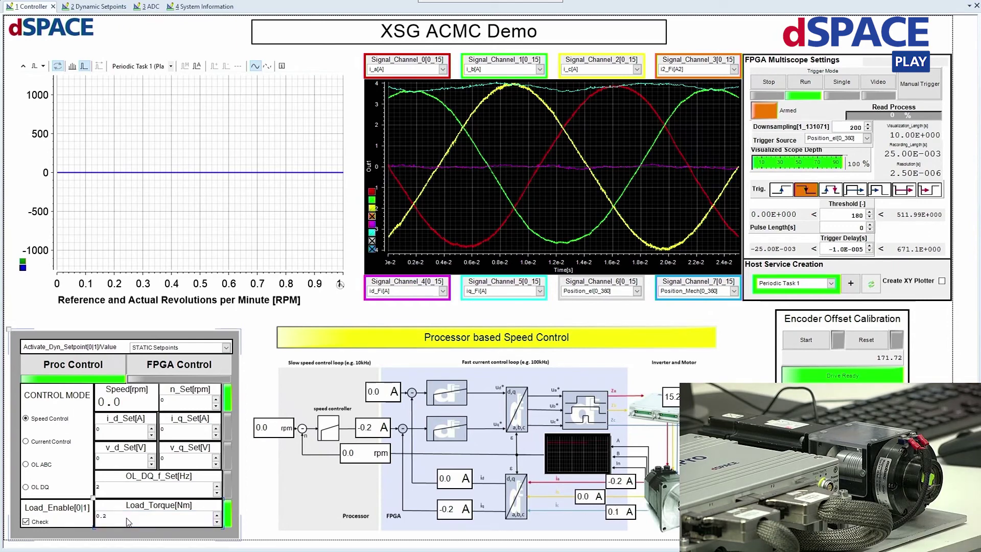
{"action": "left_click", "coordinate": [173, 400]}
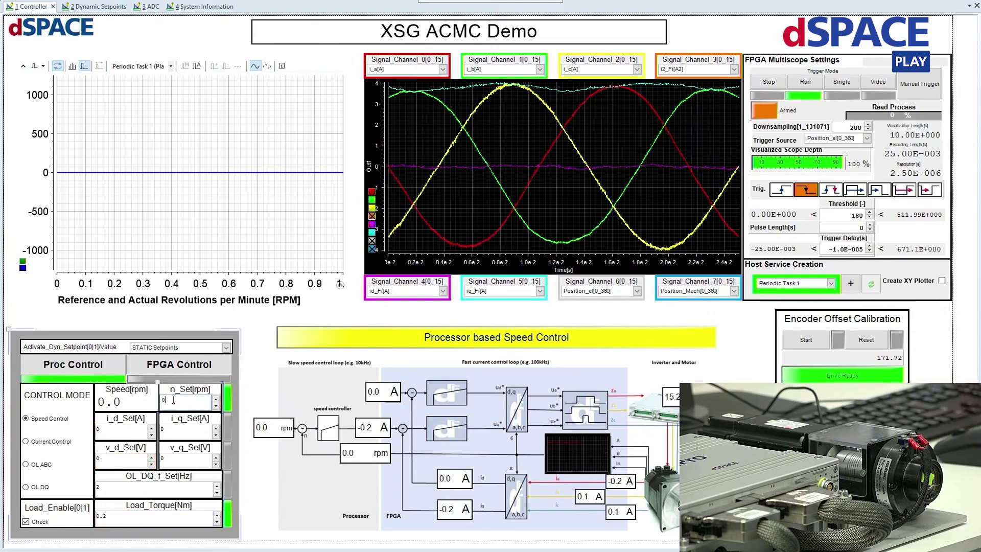
{"action": "key", "text": "BackSpace"}
{"action": "type", "text": "7"}
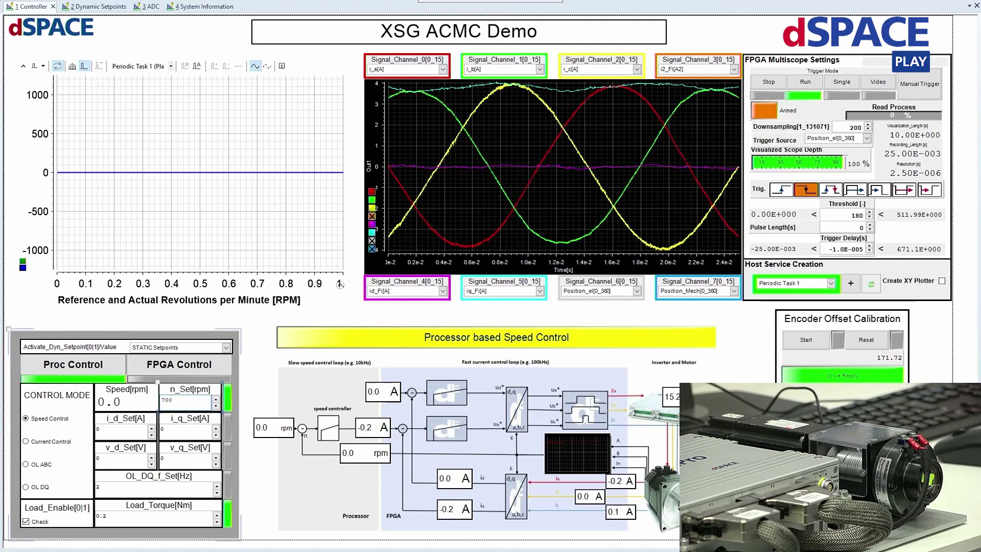
{"action": "type", "text": "00"}
{"action": "key", "text": "Return"}
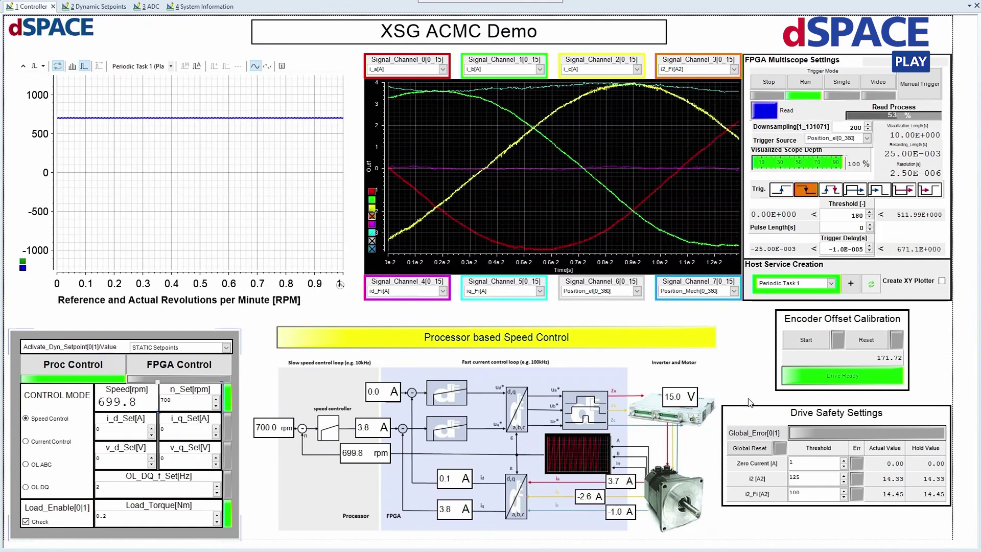
{"action": "left_click", "coordinate": [191, 366]}
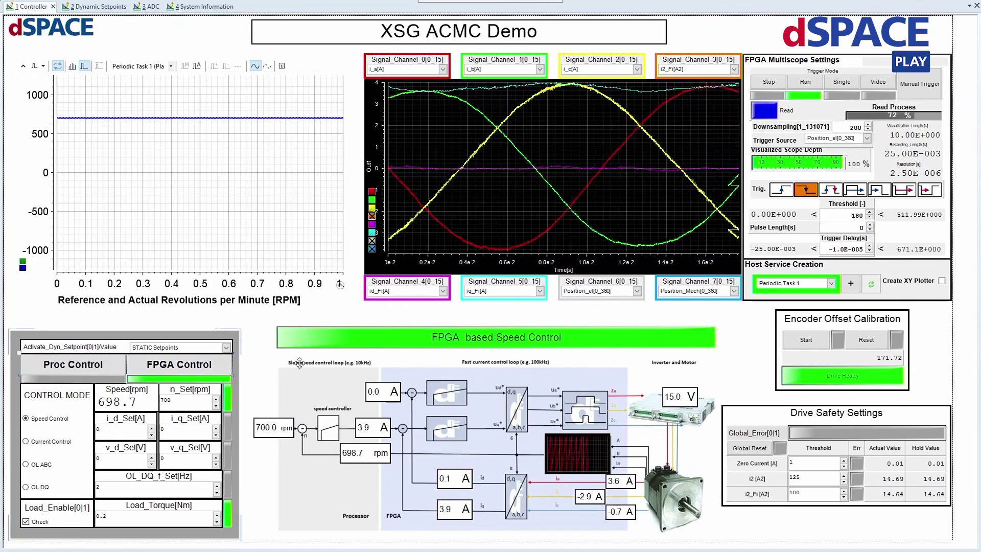